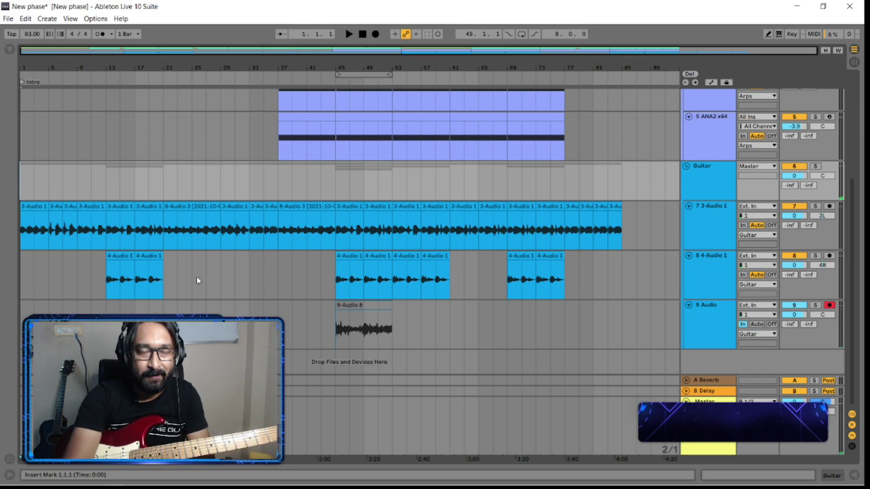
- Play the arrangement from the beginning, turn the metronome on, and stop playback in bar 14
{"action": "scroll", "coordinate": [190, 281], "scroll_direction": "up", "scroll_amount": 1}
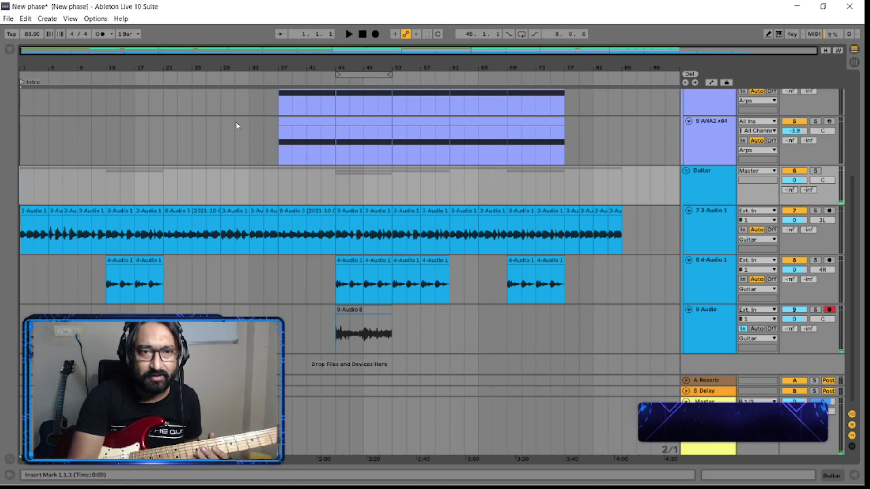
{"action": "scroll", "coordinate": [257, 135], "scroll_direction": "up", "scroll_amount": 3}
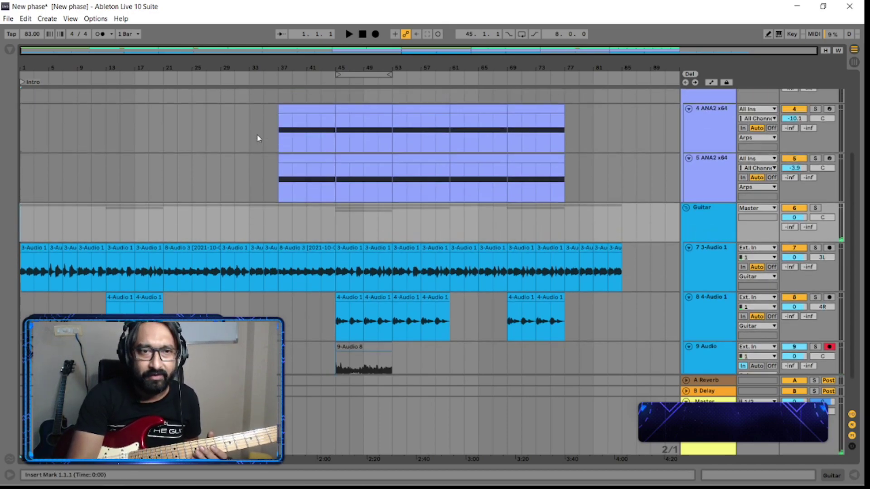
{"action": "left_click", "coordinate": [348, 34]}
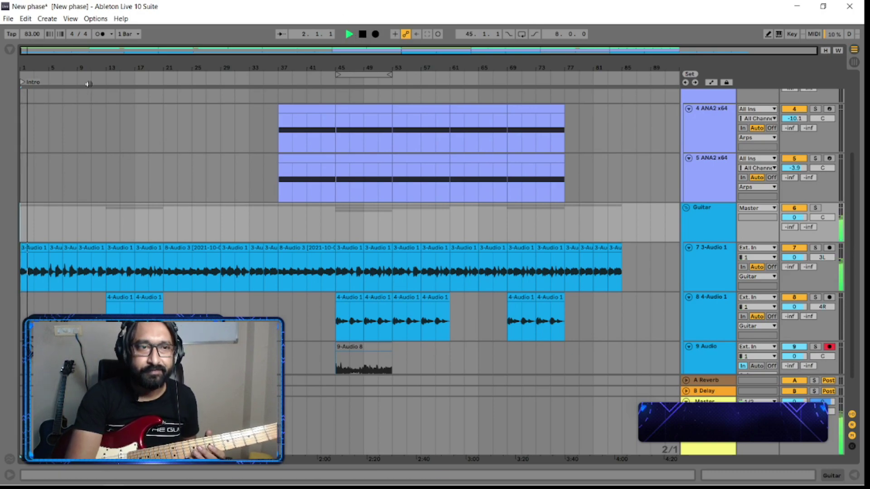
{"action": "left_click", "coordinate": [103, 34]}
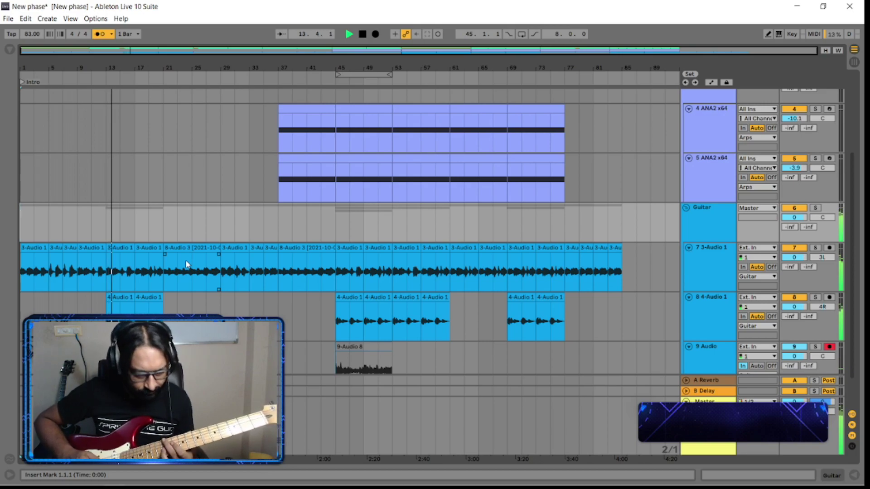
{"action": "key", "text": "space"}
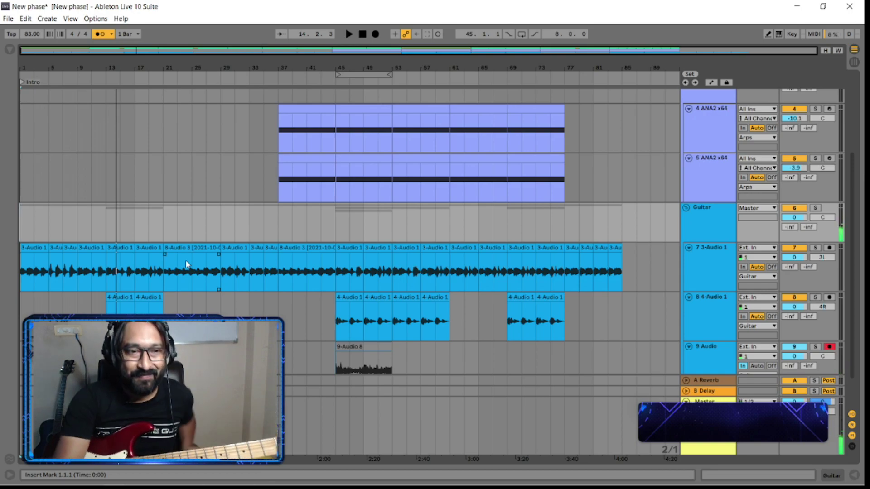
- Place the insert mark at bar 15 on the Guitar group track, reset the transport and start playback again
{"action": "left_click", "coordinate": [164, 222]}
{"action": "left_click", "coordinate": [120, 209]}
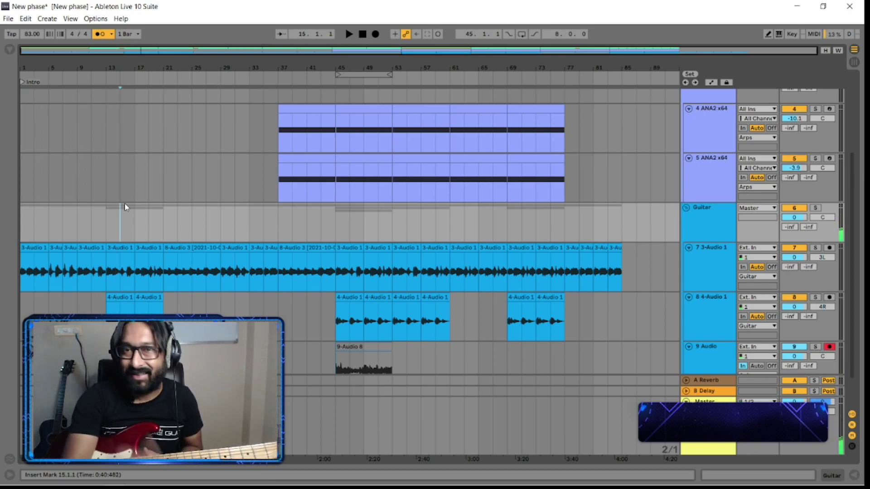
{"action": "left_click", "coordinate": [363, 33]}
{"action": "left_click", "coordinate": [349, 34]}
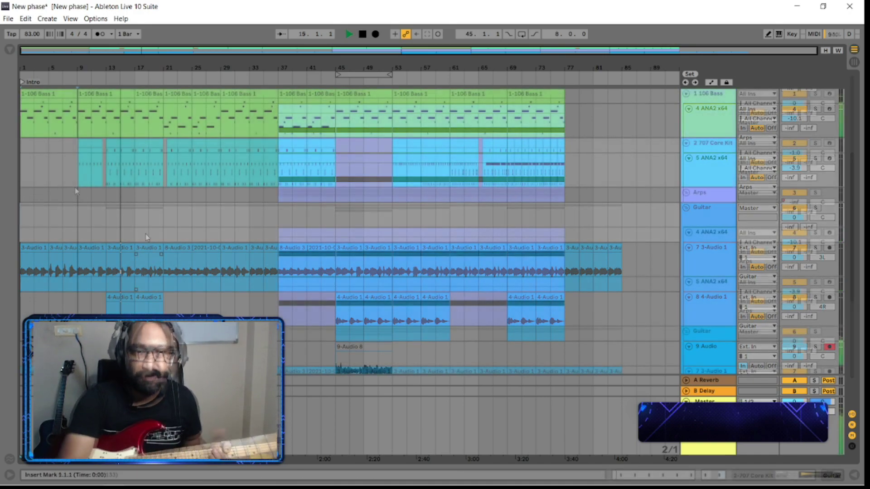
- Inspect the MIDI notes of the 707 Core Kit clips starting at bars 9 and 13, closing the note editor after each
{"action": "double_click", "coordinate": [94, 144]}
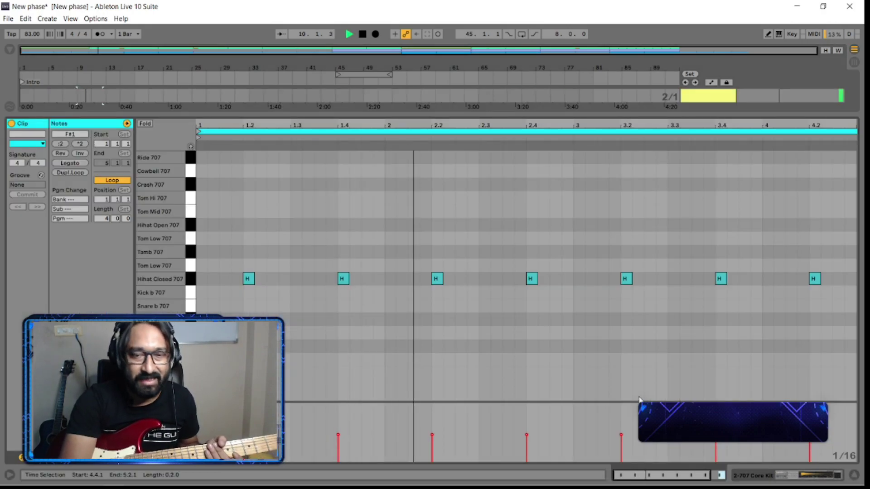
{"action": "mouse_move", "coordinate": [831, 480]}
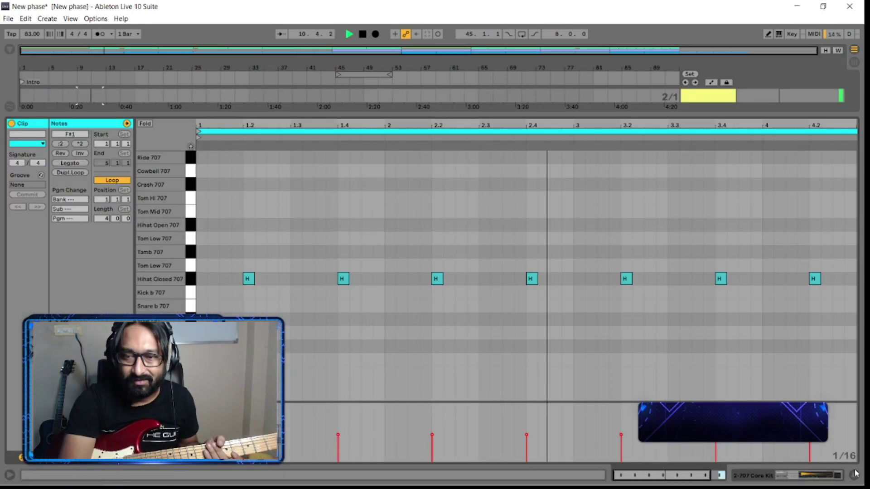
{"action": "left_click", "coordinate": [853, 476]}
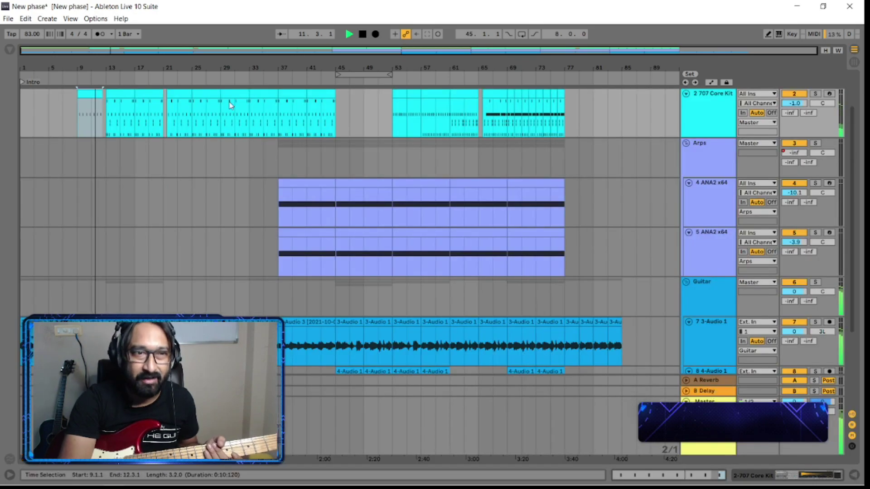
{"action": "double_click", "coordinate": [121, 101]}
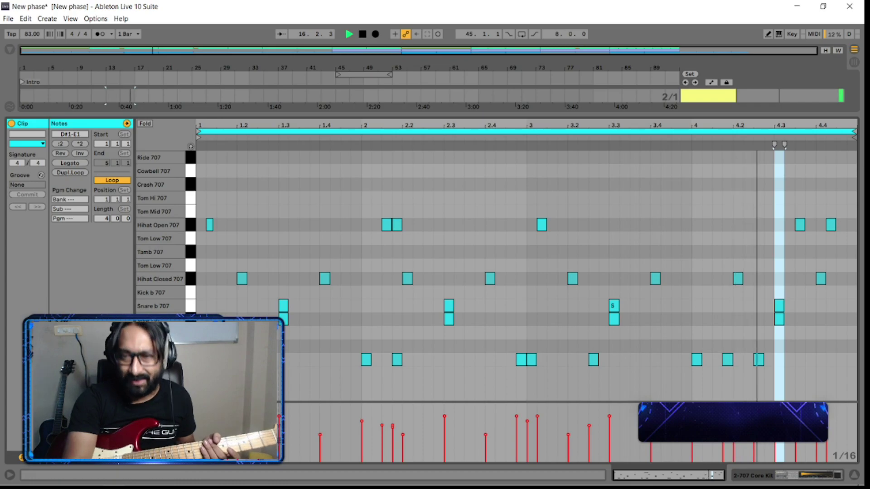
{"action": "left_click", "coordinate": [854, 475]}
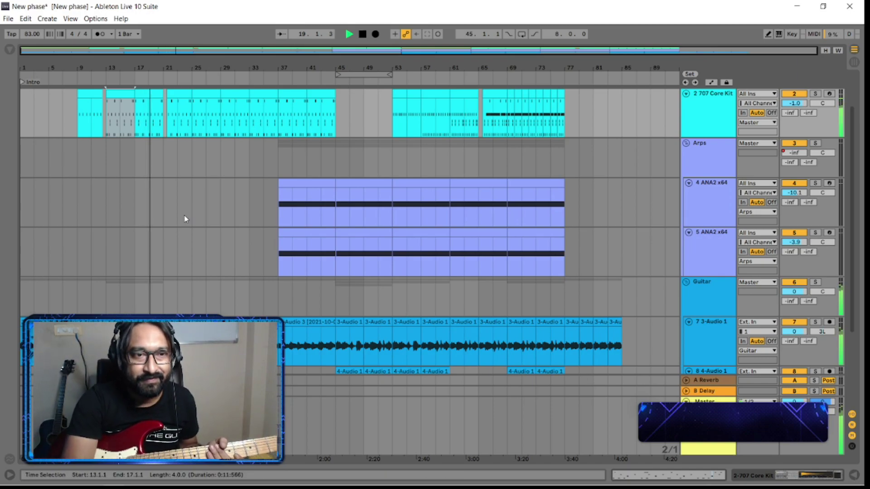
- Stop playback, select the first clip on the 8 4-Audio guitar track, and play it from bar 13 to about bar 17
{"action": "scroll", "coordinate": [184, 218], "scroll_direction": "down", "scroll_amount": 4}
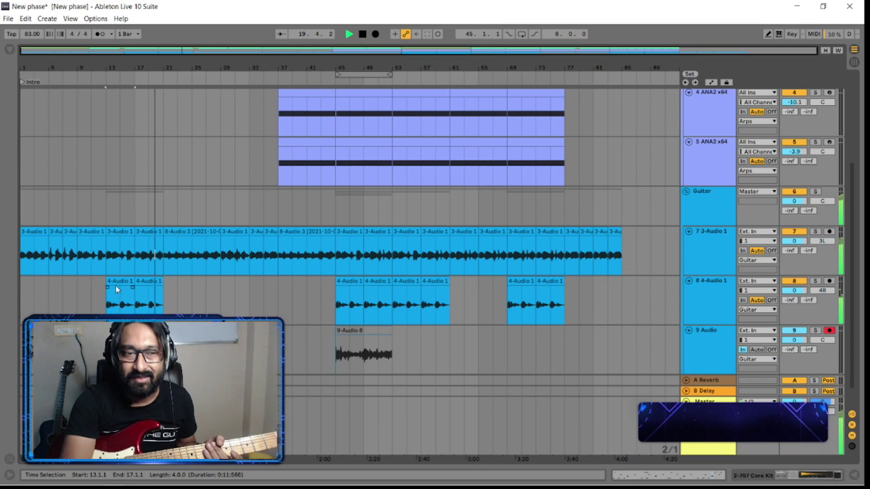
{"action": "left_click", "coordinate": [105, 304]}
{"action": "key", "text": "space"}
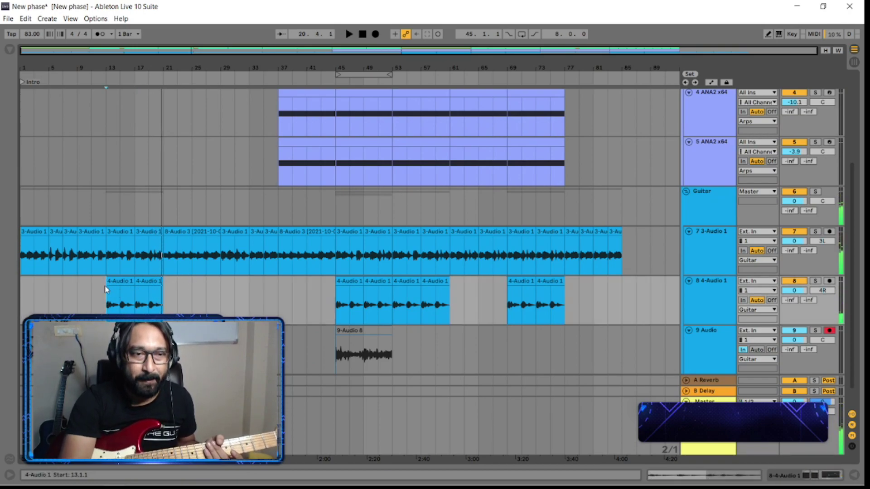
{"action": "left_click", "coordinate": [109, 284]}
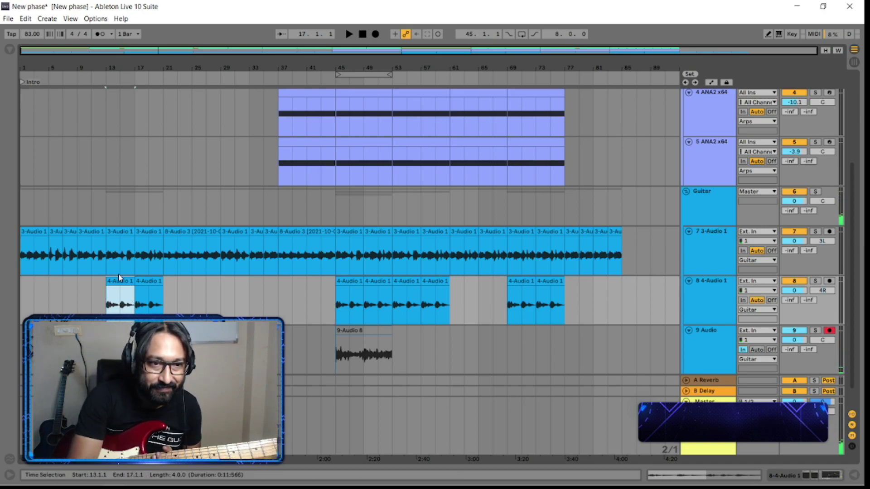
{"action": "key", "text": "space"}
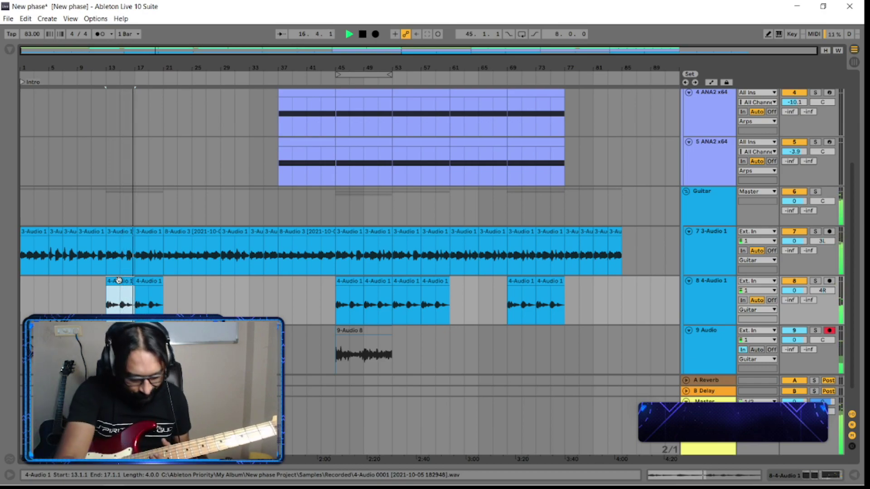
{"action": "key", "text": "space"}
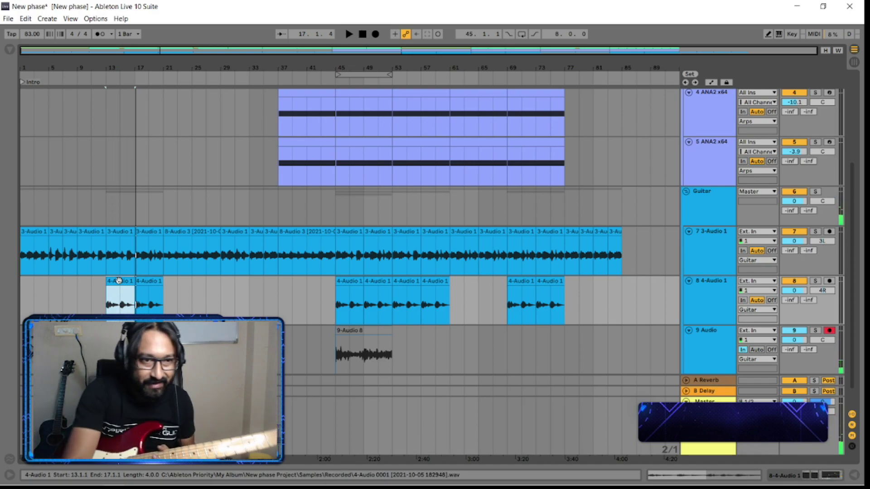
- Play the song from bar 11 through bar 22, stop it, and return the insert mark to bar 11
{"action": "left_click", "coordinate": [89, 292]}
{"action": "key", "text": "space"}
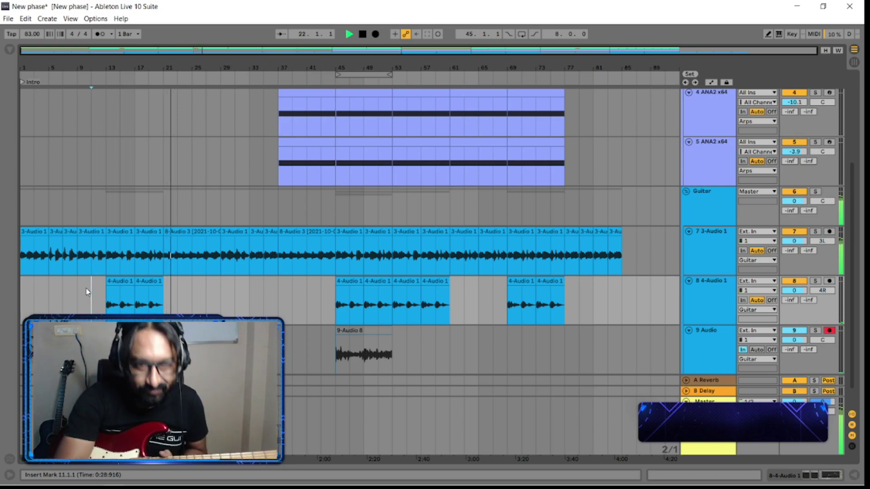
{"action": "key", "text": "space"}
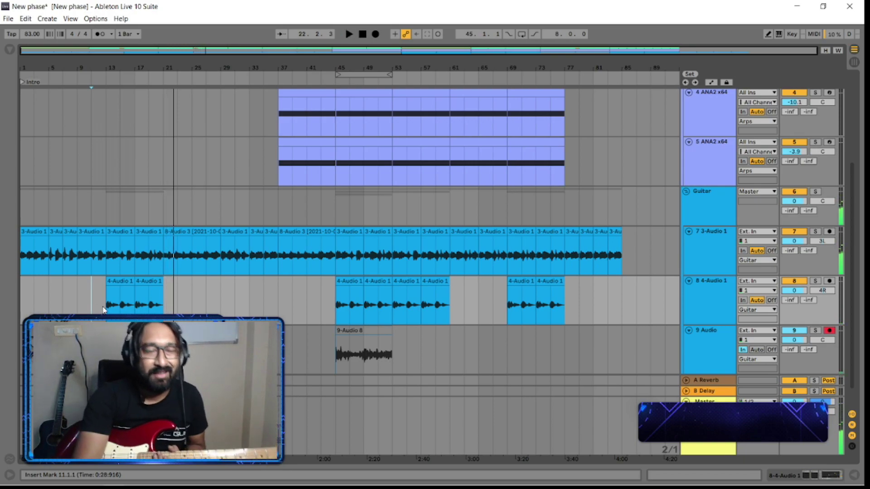
{"action": "left_click", "coordinate": [93, 303]}
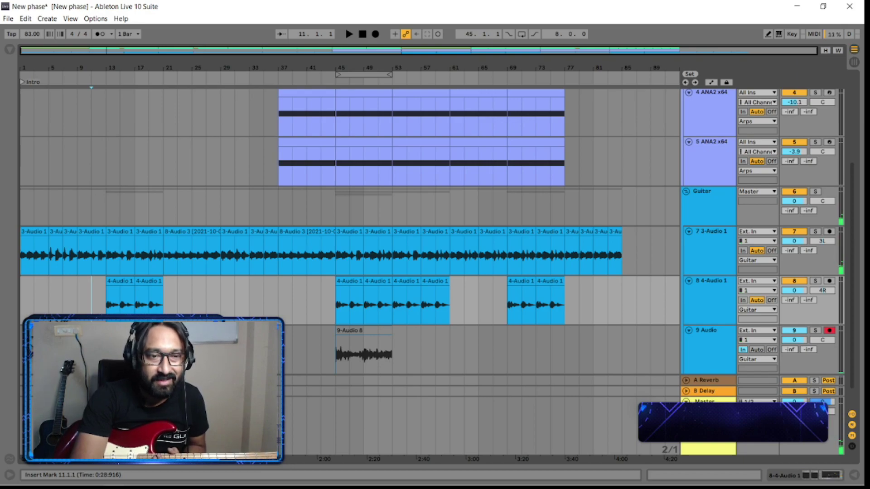
- Look over the tracks around bars 17 to 21, reset the transport and play the arrangement from the beginning
{"action": "left_click", "coordinate": [163, 349]}
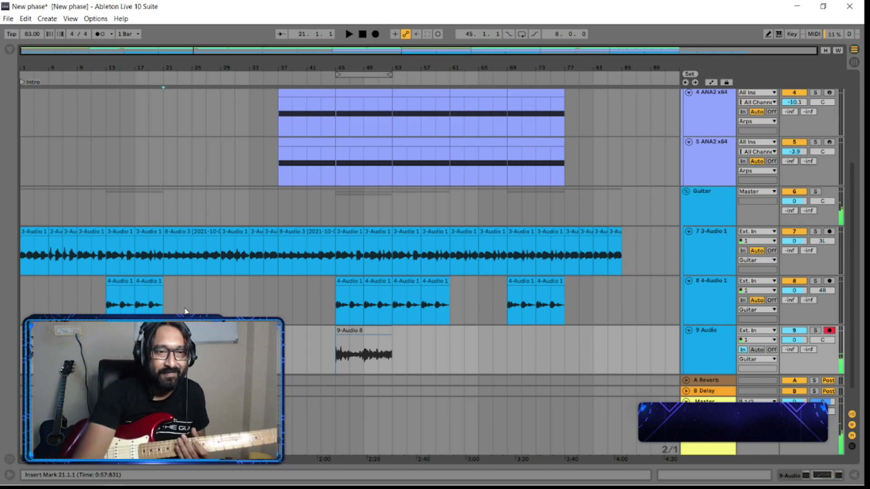
{"action": "left_click", "coordinate": [138, 183]}
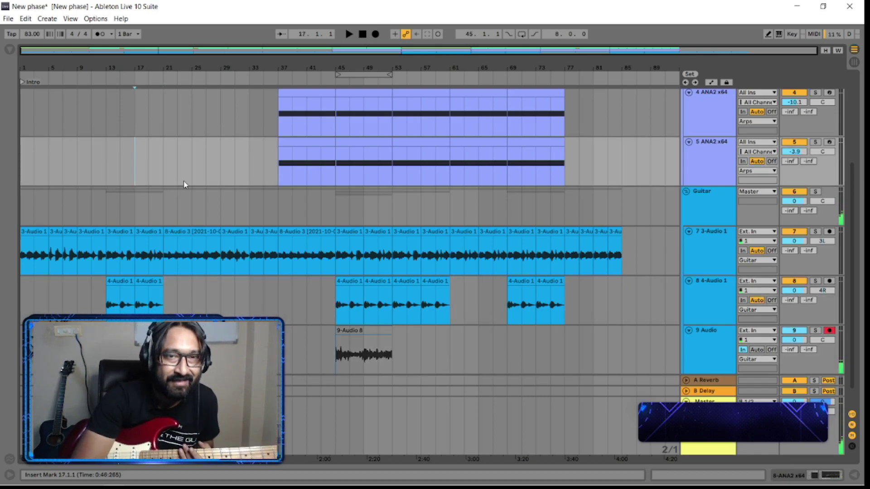
{"action": "scroll", "coordinate": [185, 183], "scroll_direction": "down", "scroll_amount": 1}
{"action": "scroll", "coordinate": [185, 184], "scroll_direction": "up", "scroll_amount": 5}
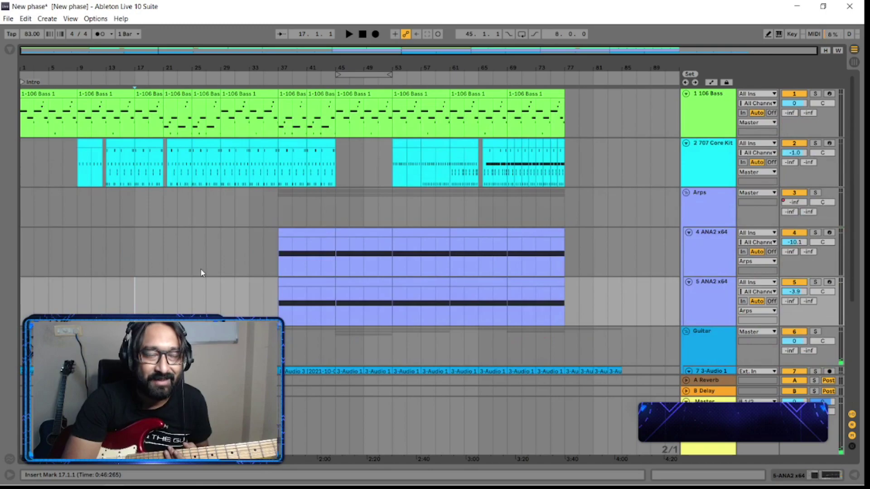
{"action": "scroll", "coordinate": [200, 268], "scroll_direction": "down", "scroll_amount": 2}
{"action": "left_click", "coordinate": [363, 35]}
{"action": "left_click", "coordinate": [349, 34]}
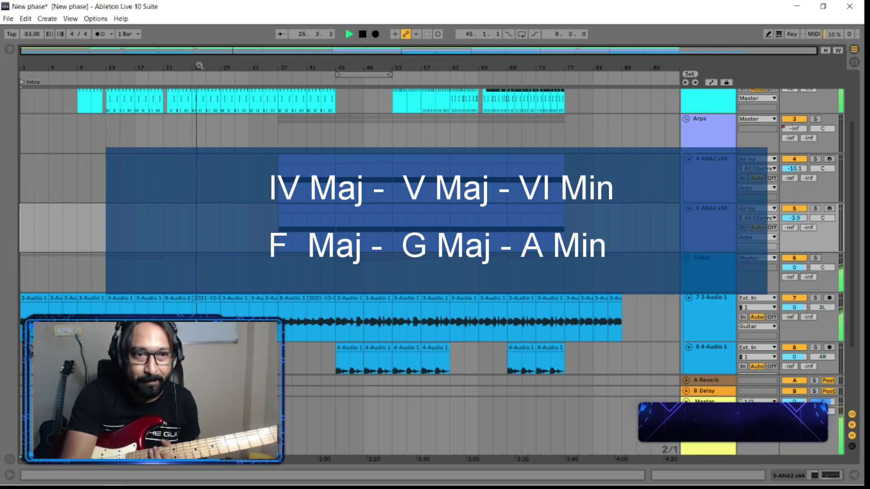
- Delete the recorded clip starting at bar 45 on the 9 Audio track while the song plays
{"action": "scroll", "coordinate": [220, 234], "scroll_direction": "up", "scroll_amount": 3}
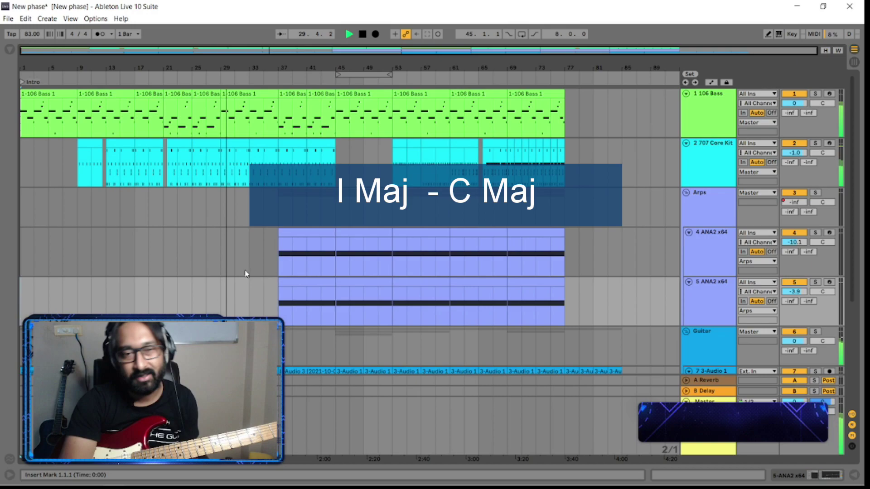
{"action": "scroll", "coordinate": [256, 278], "scroll_direction": "down", "scroll_amount": 5}
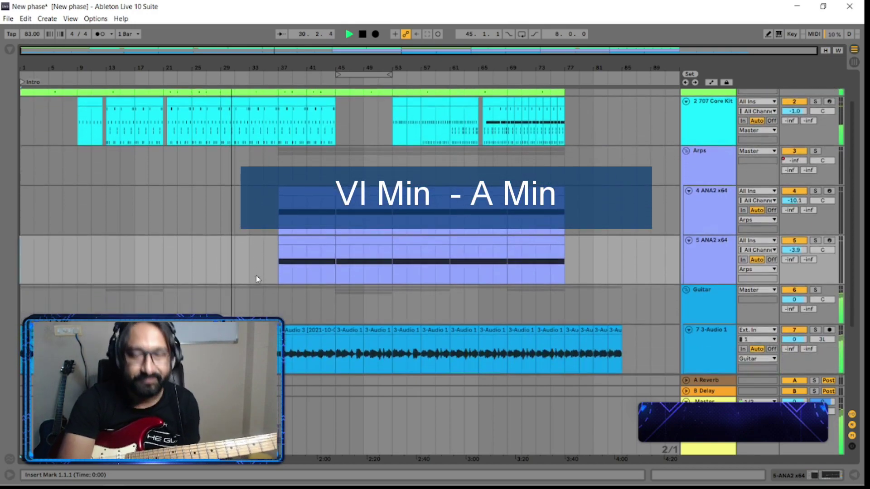
{"action": "scroll", "coordinate": [256, 279], "scroll_direction": "down", "scroll_amount": 1}
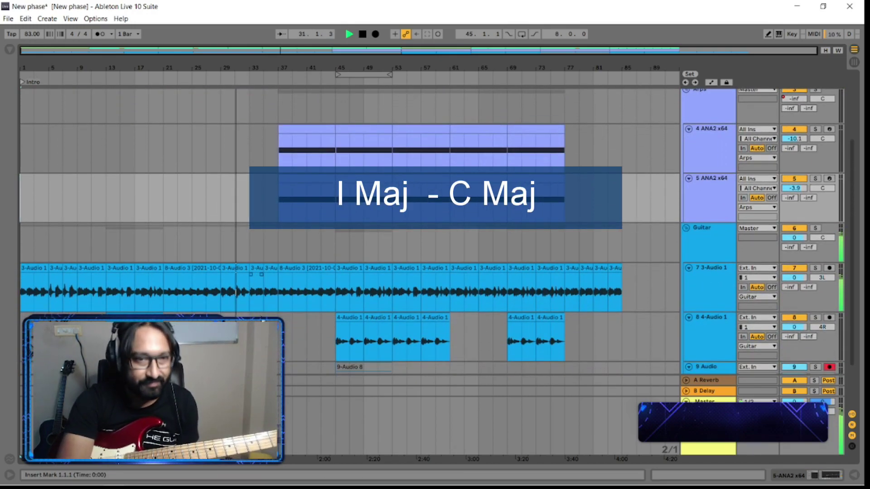
{"action": "scroll", "coordinate": [349, 242], "scroll_direction": "down", "scroll_amount": 3}
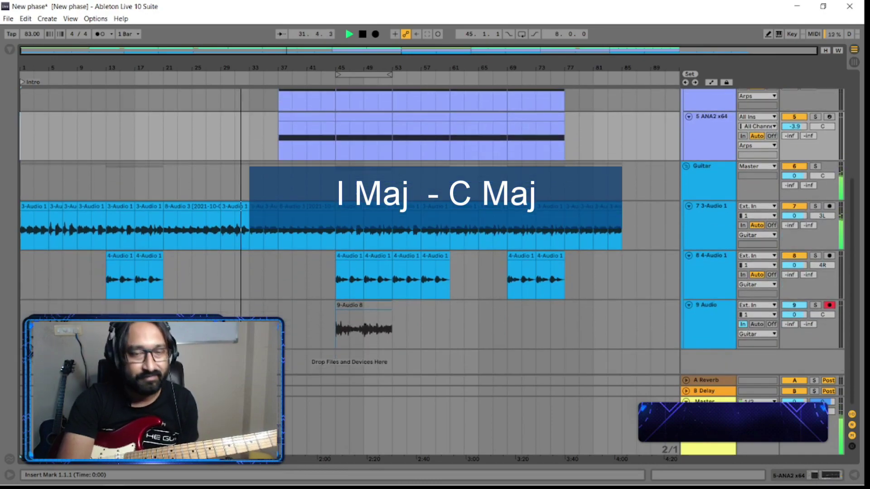
{"action": "left_click", "coordinate": [348, 304]}
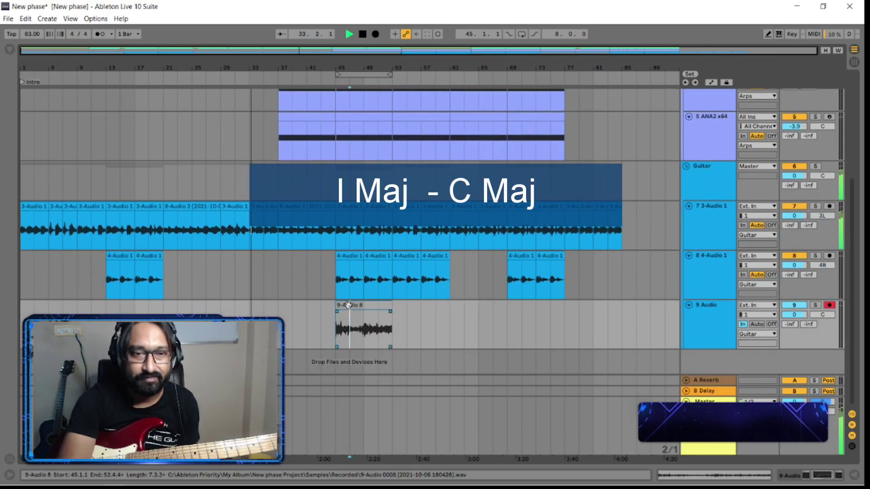
{"action": "key", "text": "Delete"}
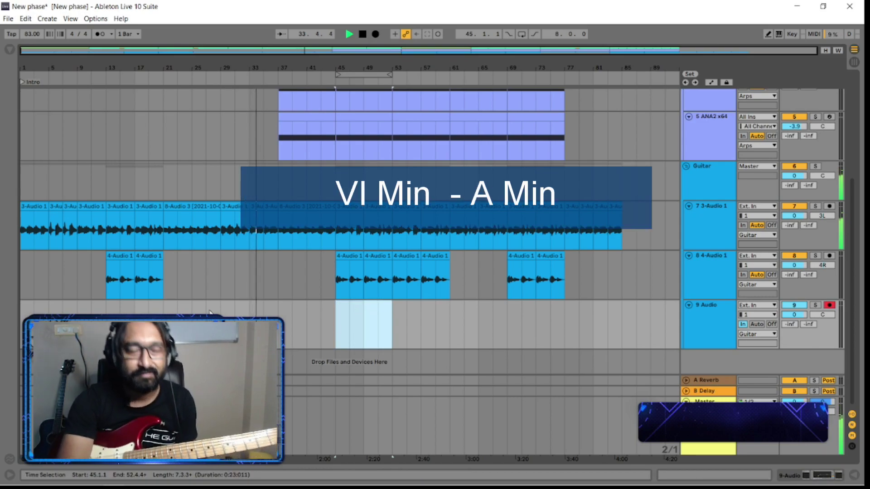
- Review the upper tracks during playback and place the insert mark at bar 53 on the Arps group track
{"action": "scroll", "coordinate": [252, 281], "scroll_direction": "up", "scroll_amount": 1}
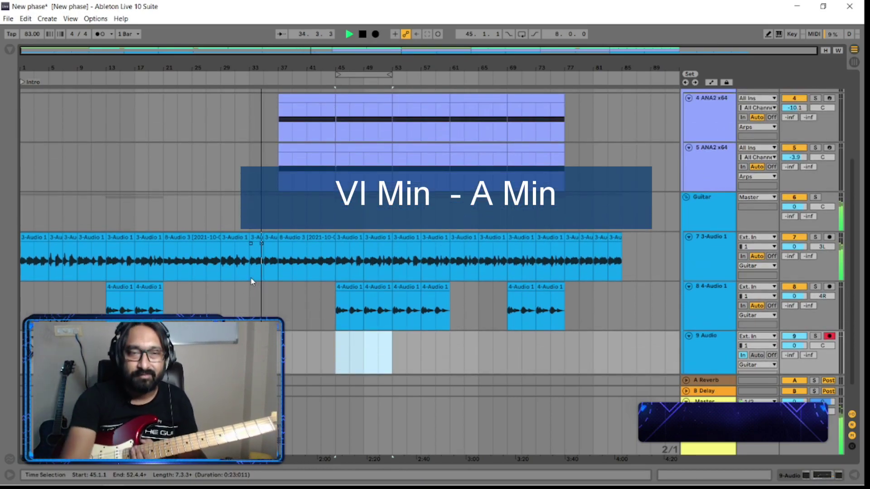
{"action": "scroll", "coordinate": [252, 281], "scroll_direction": "up", "scroll_amount": 2}
{"action": "scroll", "coordinate": [253, 281], "scroll_direction": "up", "scroll_amount": 2}
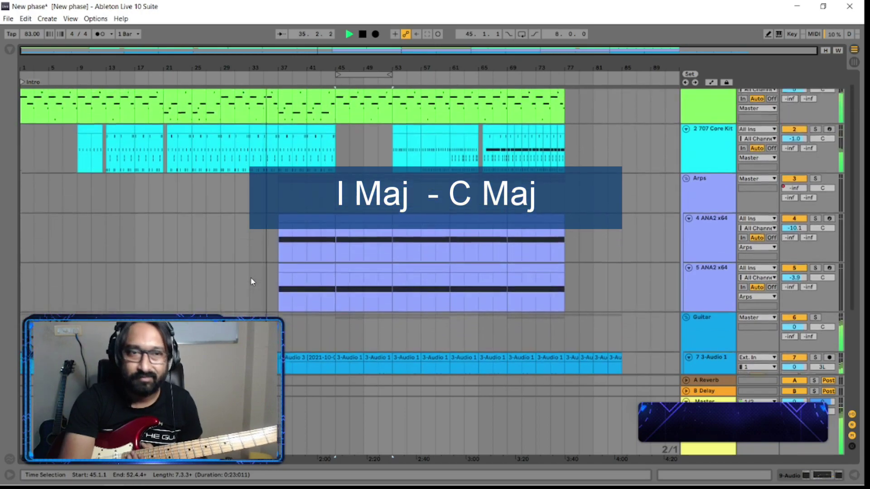
{"action": "scroll", "coordinate": [256, 233], "scroll_direction": "up", "scroll_amount": 1}
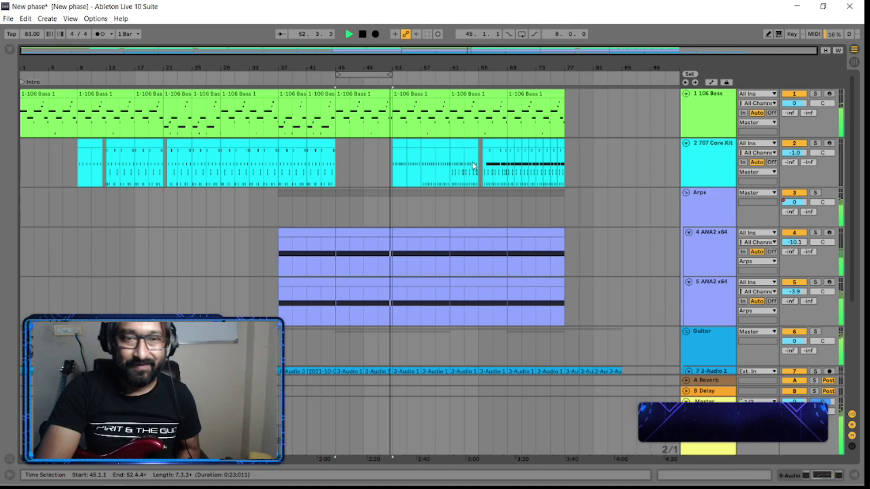
{"action": "left_click", "coordinate": [411, 202]}
{"action": "left_click", "coordinate": [392, 215]}
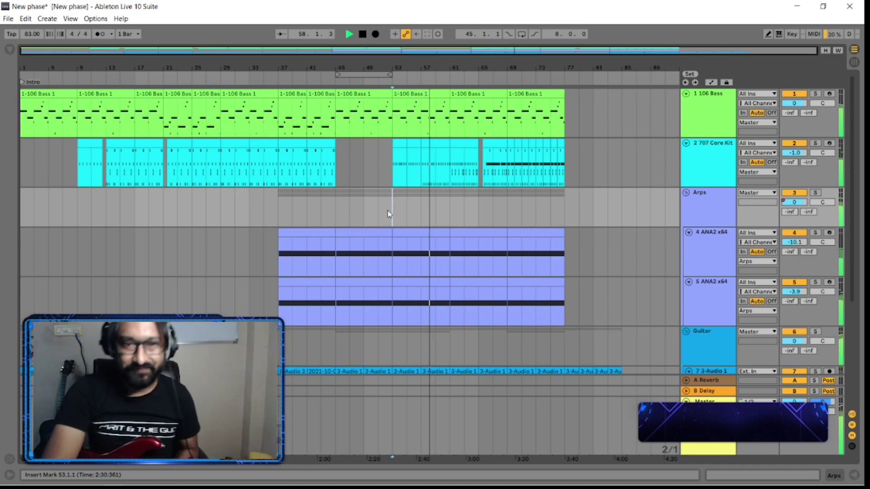
{"action": "scroll", "coordinate": [363, 205], "scroll_direction": "down", "scroll_amount": 2}
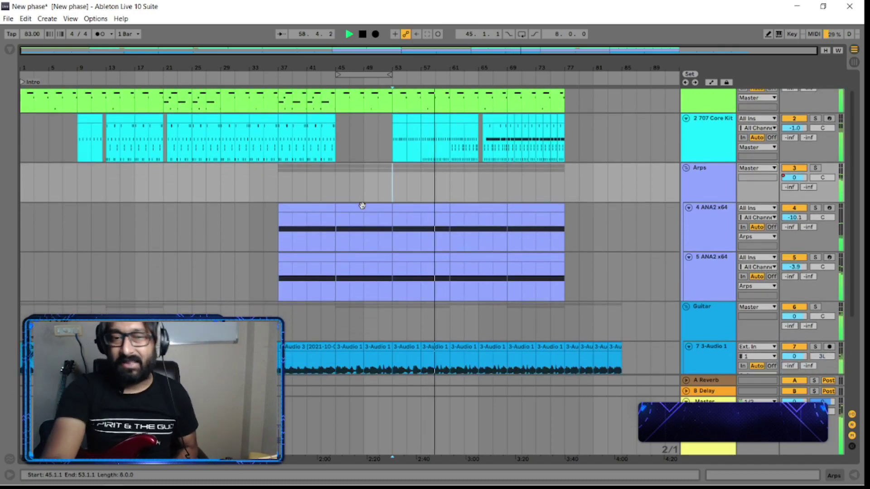
- Look over the drum, arp and guitar tracks while the song plays on from bar 58
{"action": "scroll", "coordinate": [381, 324], "scroll_direction": "down", "scroll_amount": 1}
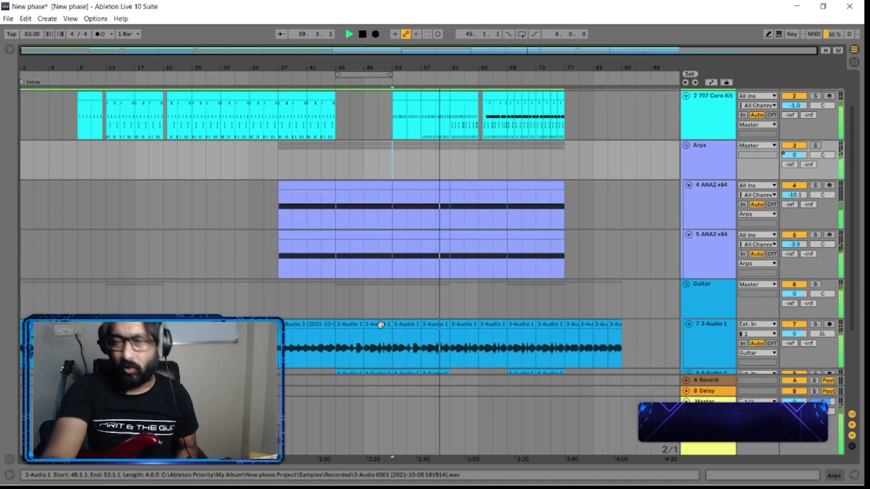
{"action": "scroll", "coordinate": [381, 324], "scroll_direction": "down", "scroll_amount": 1}
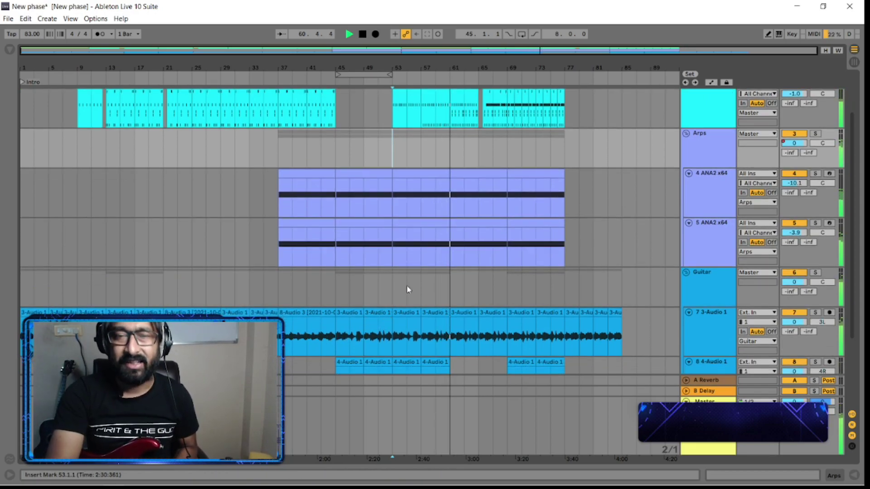
{"action": "scroll", "coordinate": [407, 284], "scroll_direction": "up", "scroll_amount": 2}
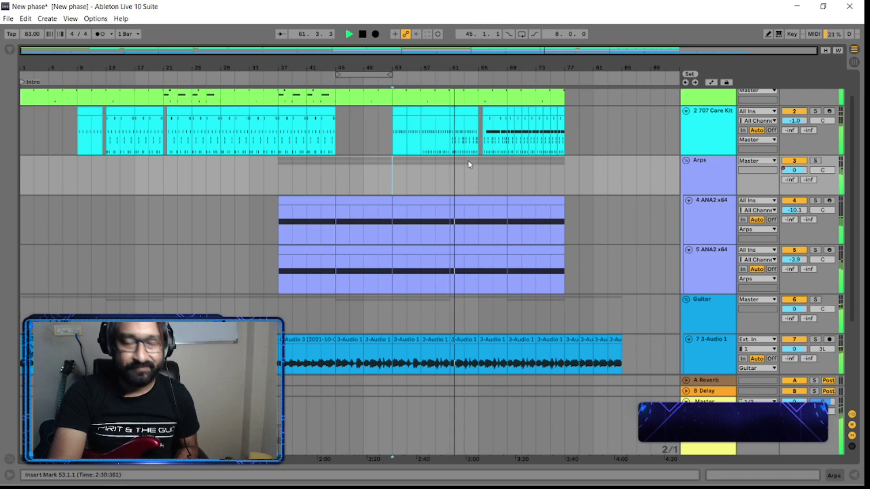
{"action": "scroll", "coordinate": [472, 172], "scroll_direction": "up", "scroll_amount": 2}
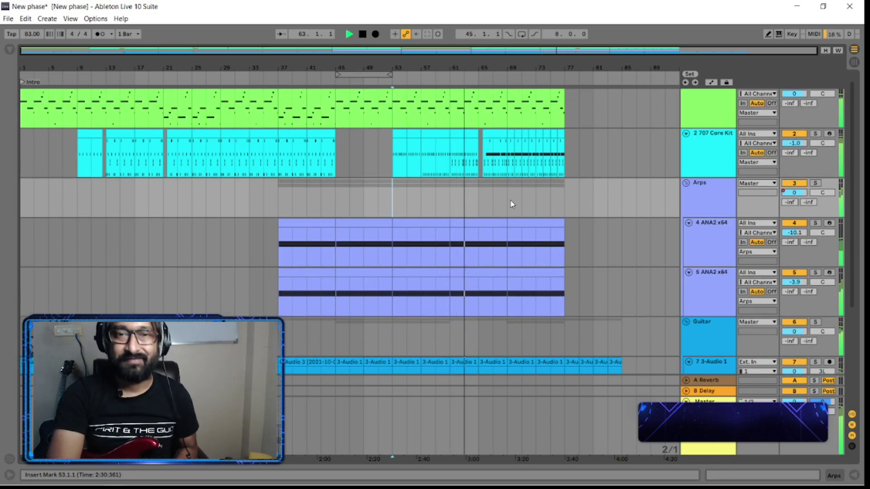
{"action": "scroll", "coordinate": [511, 203], "scroll_direction": "up", "scroll_amount": 1}
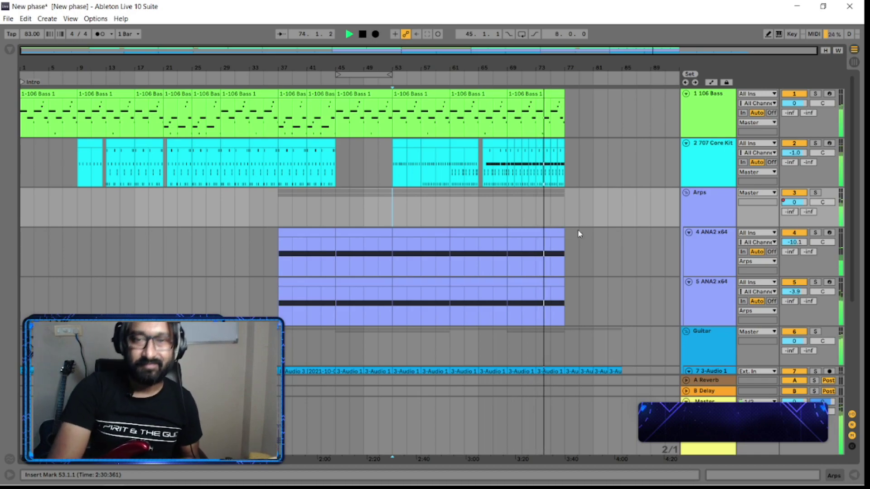
- Follow the guitar tracks as the song plays past bar 77 into the ending, and stop playback in bar 79
{"action": "scroll", "coordinate": [585, 235], "scroll_direction": "down", "scroll_amount": 3}
{"action": "scroll", "coordinate": [585, 234], "scroll_direction": "down", "scroll_amount": 1}
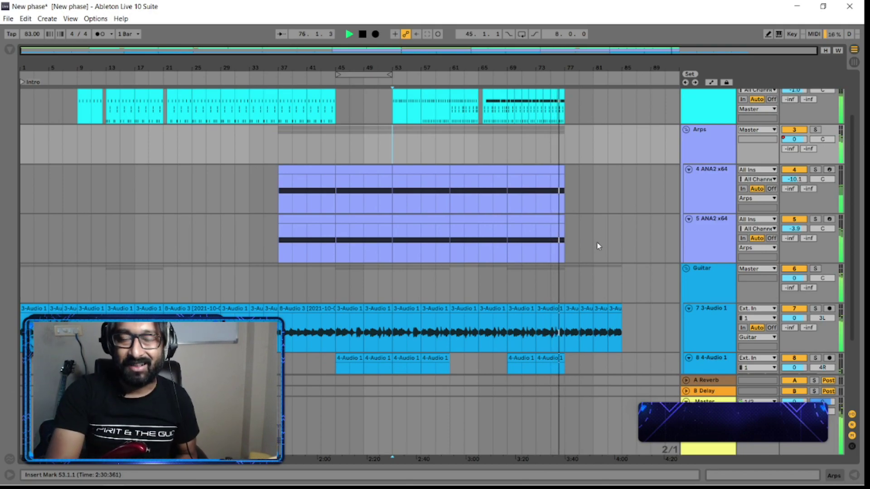
{"action": "scroll", "coordinate": [600, 245], "scroll_direction": "down", "scroll_amount": 3}
{"action": "scroll", "coordinate": [599, 246], "scroll_direction": "down", "scroll_amount": 2}
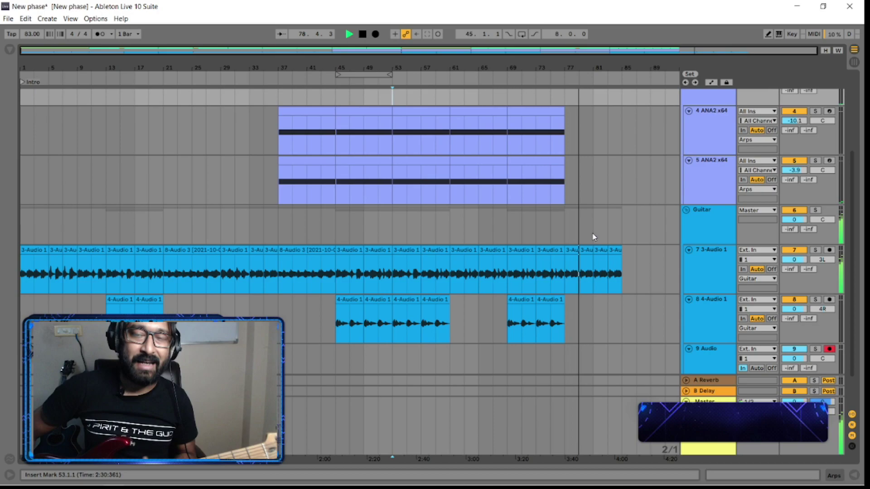
{"action": "key", "text": "space"}
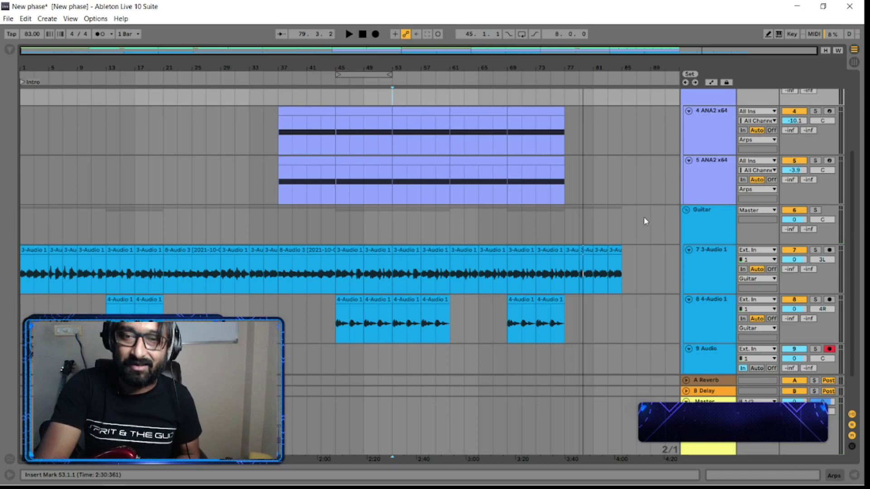
- Mark the ending section at bar 83 on the Guitar group and at bar 81 on the 5 ANA2 x64 track
{"action": "left_click", "coordinate": [608, 224]}
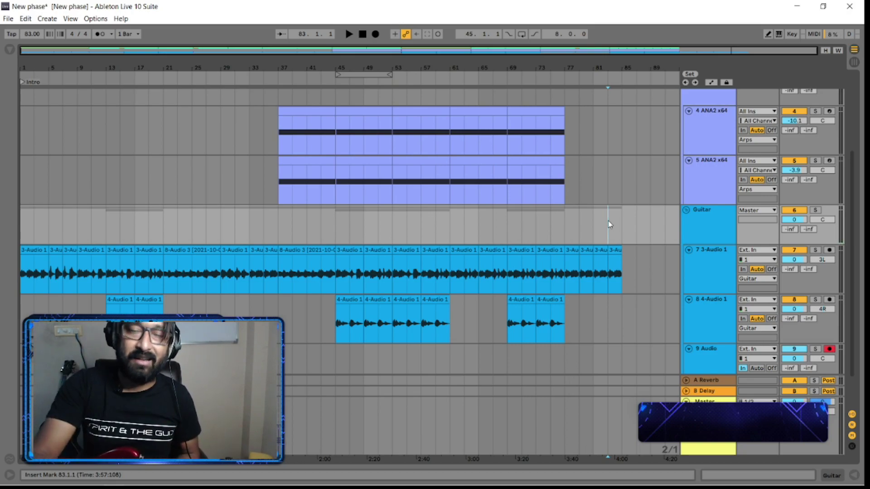
{"action": "scroll", "coordinate": [609, 224], "scroll_direction": "up", "scroll_amount": 2}
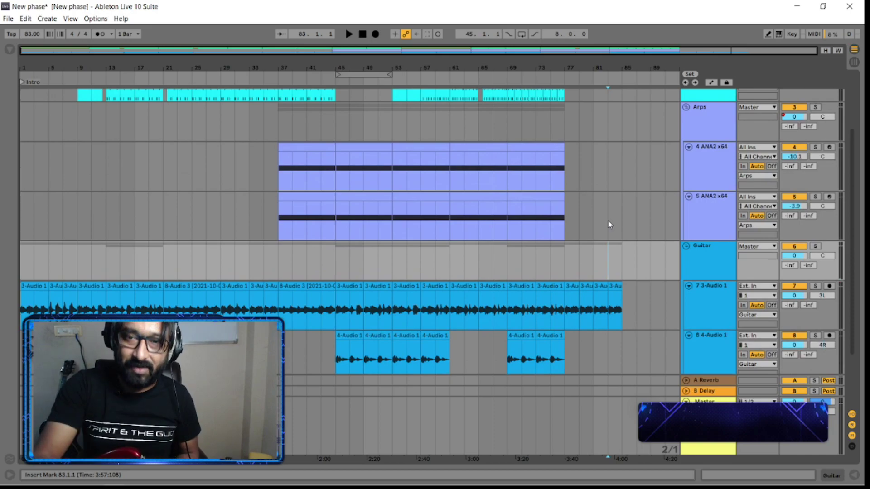
{"action": "left_click", "coordinate": [596, 215]}
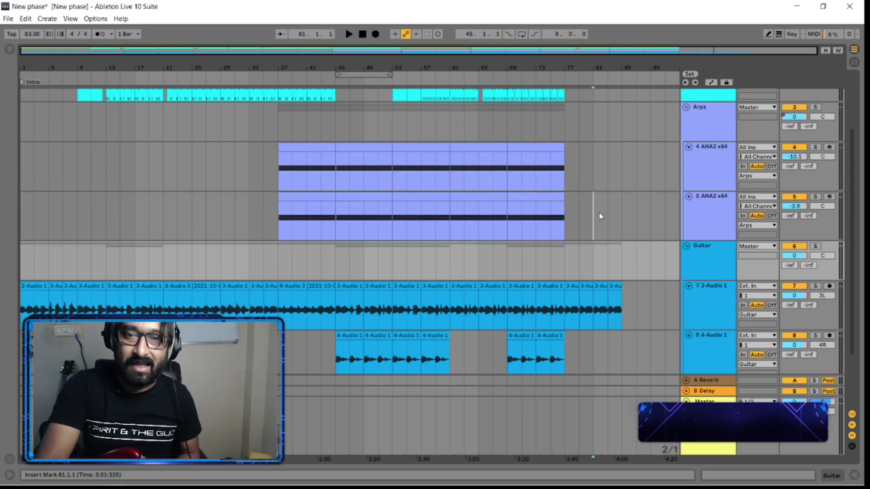
{"action": "scroll", "coordinate": [599, 216], "scroll_direction": "up", "scroll_amount": 1}
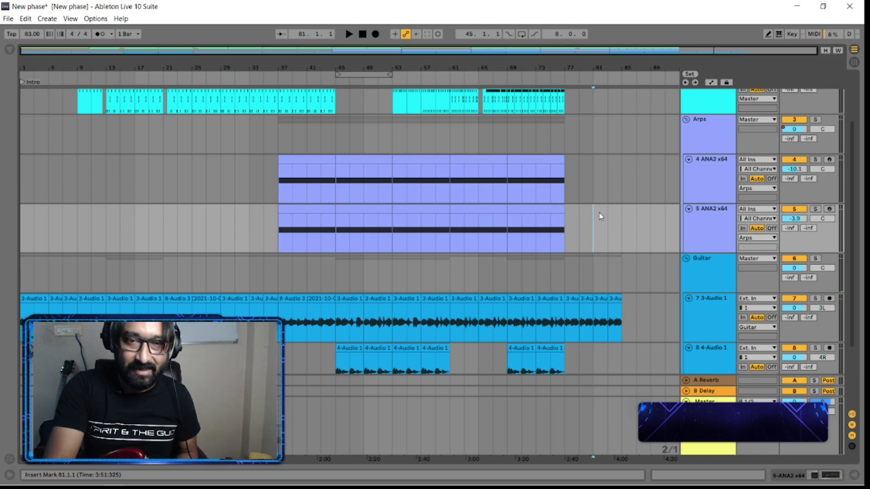
{"action": "scroll", "coordinate": [601, 195], "scroll_direction": "up", "scroll_amount": 2}
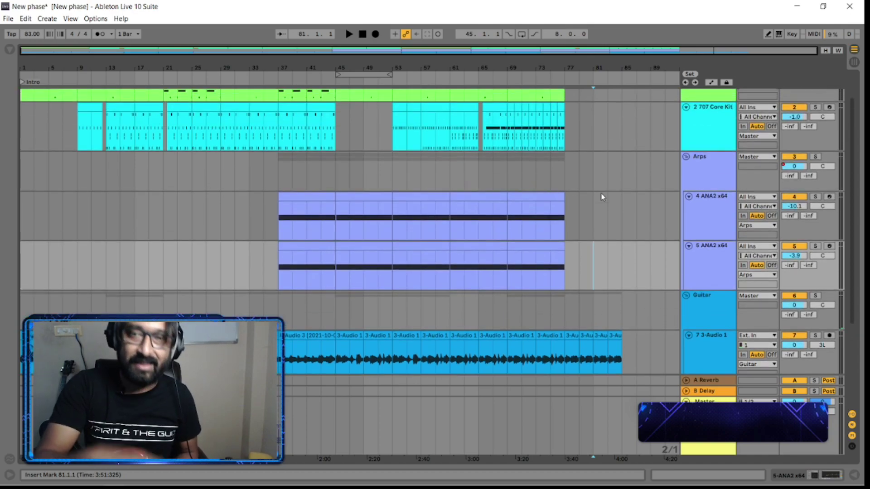
- Place the insert mark at bar 77 on the Guitar group track, where the arp clips end
{"action": "scroll", "coordinate": [601, 196], "scroll_direction": "down", "scroll_amount": 1}
{"action": "scroll", "coordinate": [601, 195], "scroll_direction": "down", "scroll_amount": 5}
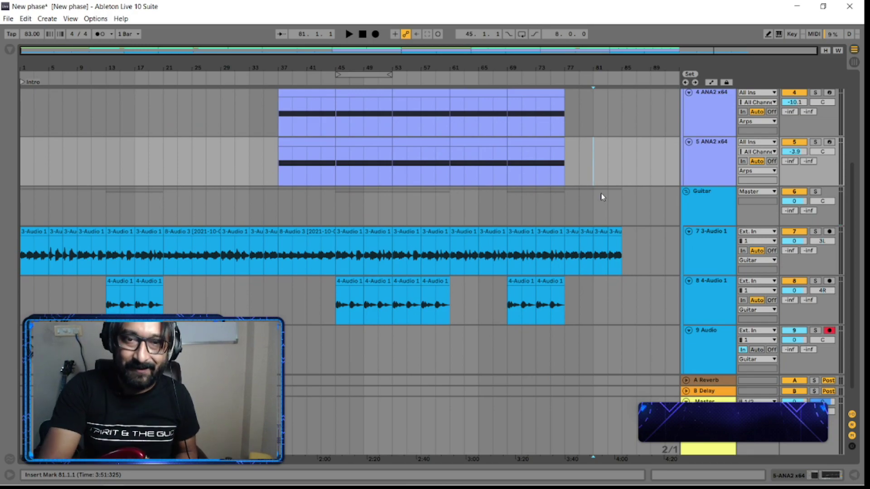
{"action": "scroll", "coordinate": [600, 193], "scroll_direction": "down", "scroll_amount": 1}
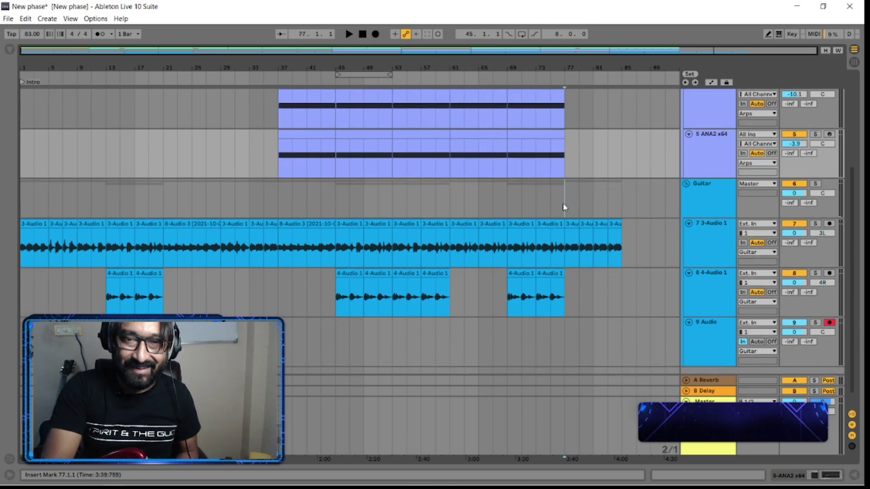
{"action": "left_click", "coordinate": [563, 202]}
- Reset the transport to the start of the song, play the opening bar and stop playback
{"action": "scroll", "coordinate": [407, 177], "scroll_direction": "up", "scroll_amount": 6}
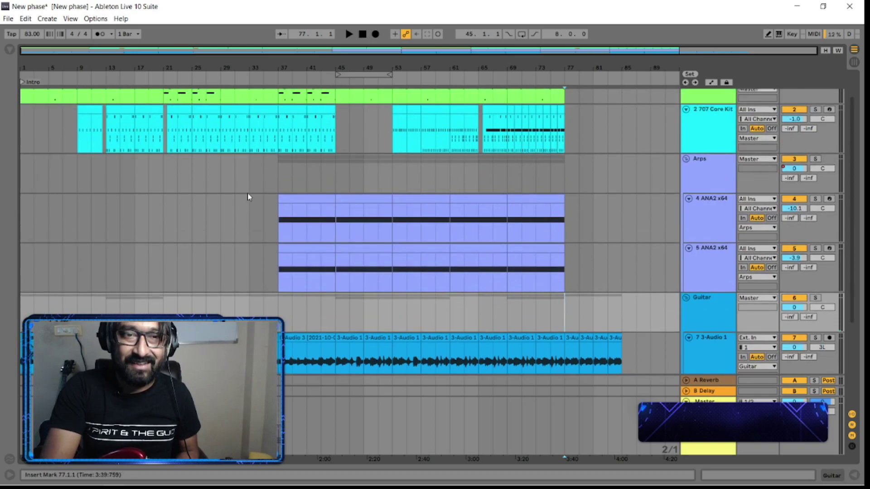
{"action": "scroll", "coordinate": [234, 207], "scroll_direction": "up", "scroll_amount": 2}
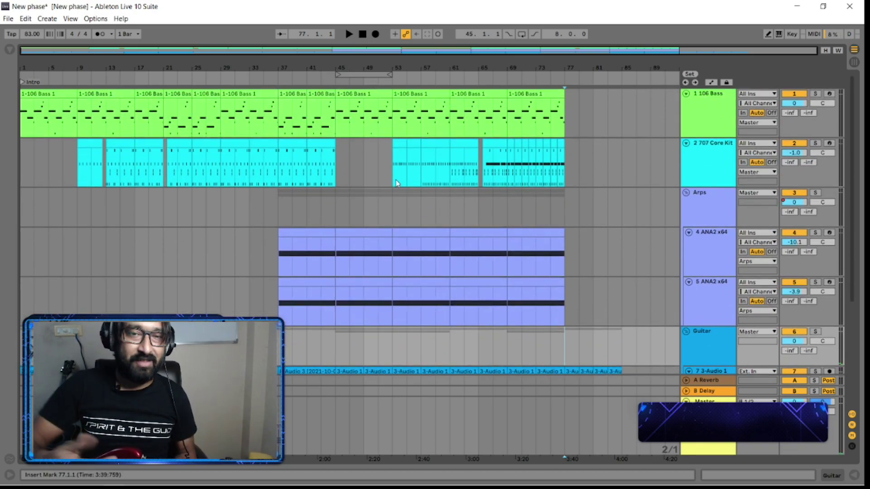
{"action": "left_click", "coordinate": [362, 35]}
{"action": "left_click", "coordinate": [349, 34]}
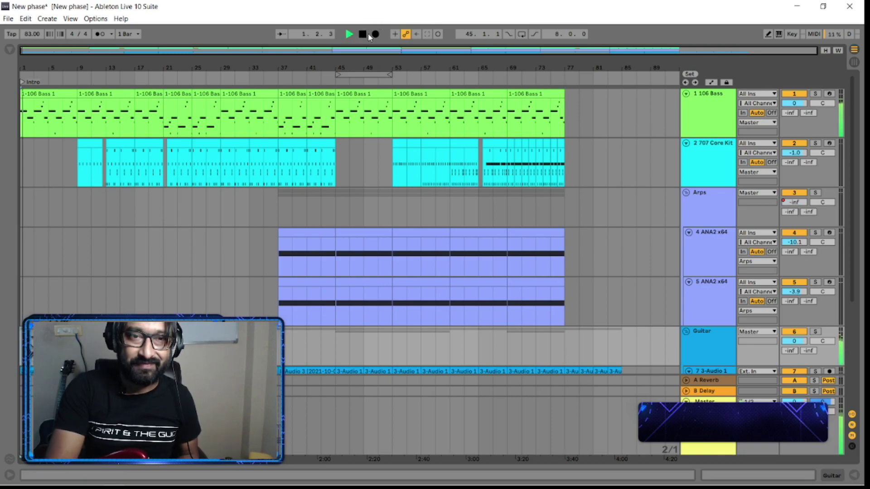
{"action": "left_click", "coordinate": [364, 35]}
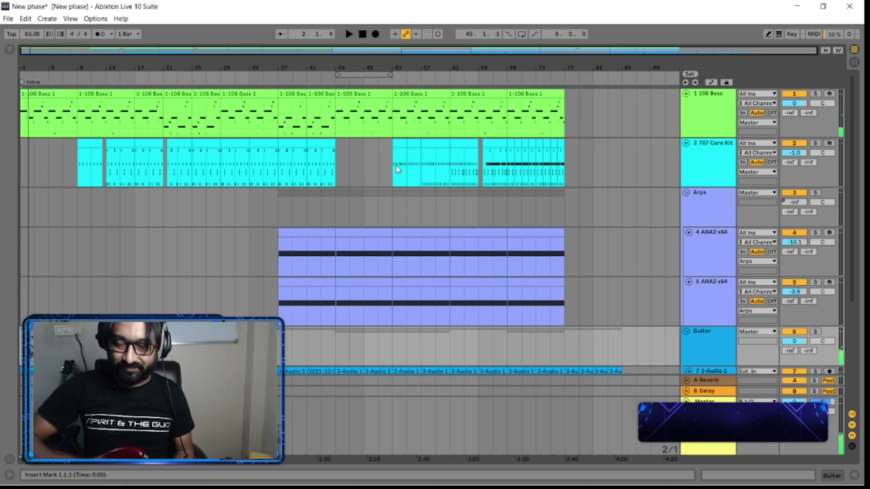